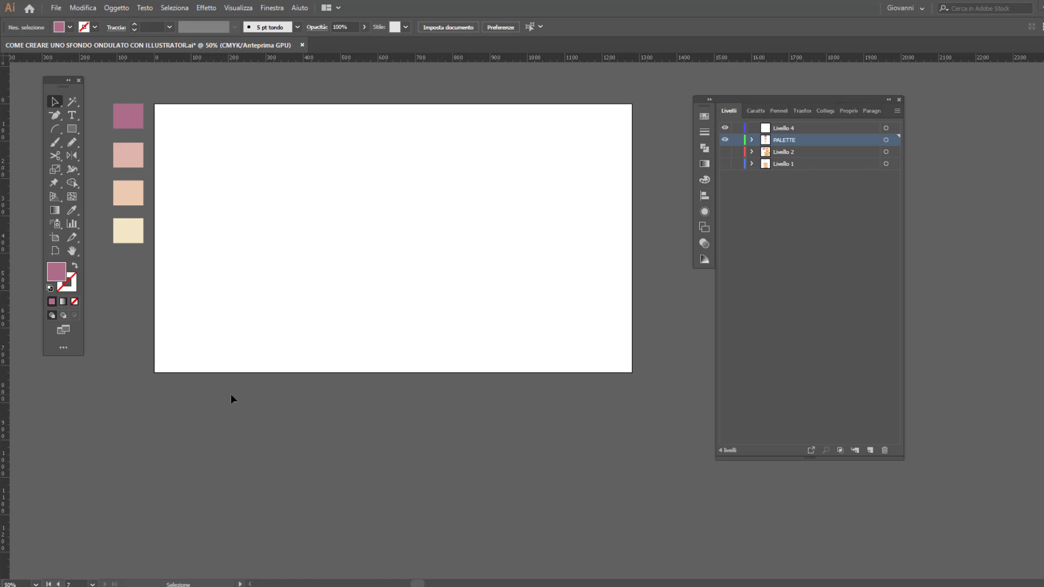
Draw a near-white 1280×720 rectangle covering the whole artboard
click(74, 126)
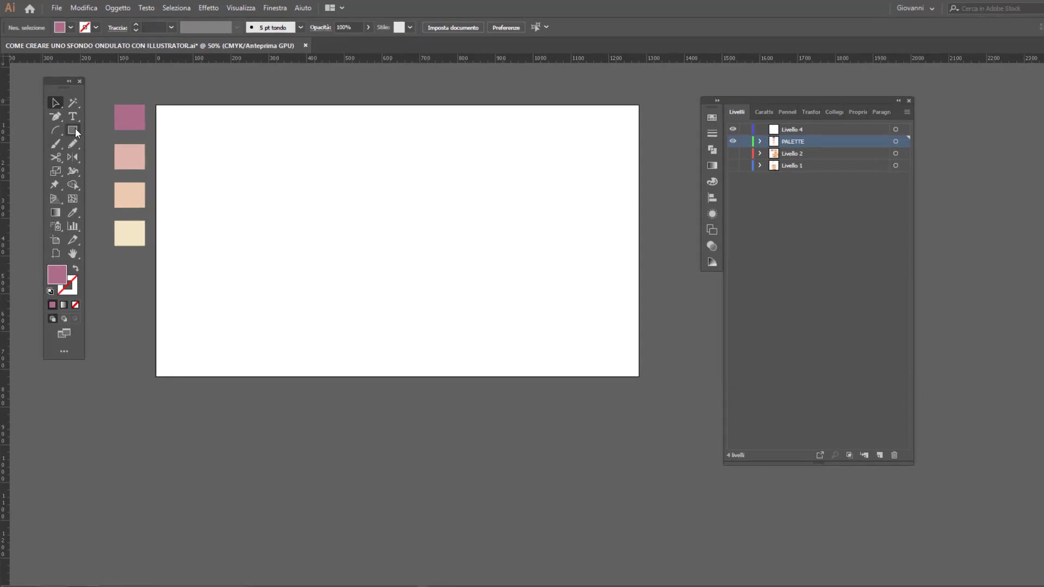
double_click(74, 355)
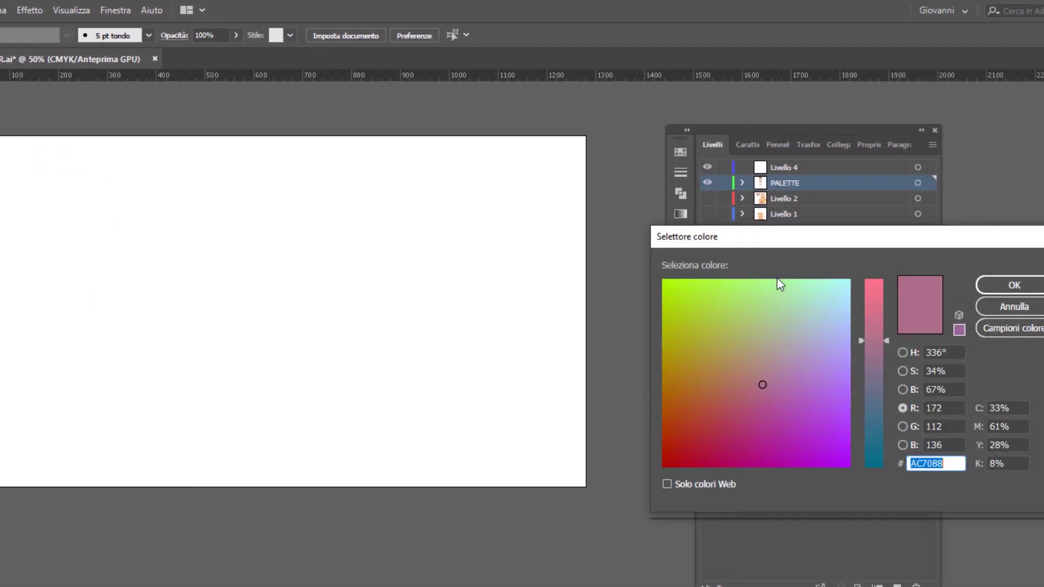
text(ACF4D7)
drag(825, 283, 844, 280)
drag(872, 340, 879, 269)
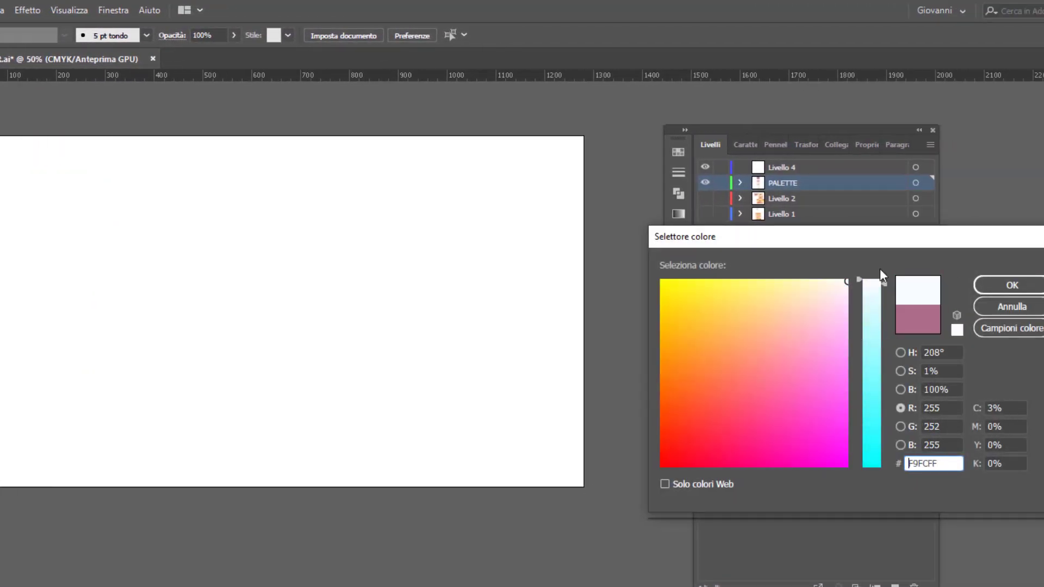
click(1003, 285)
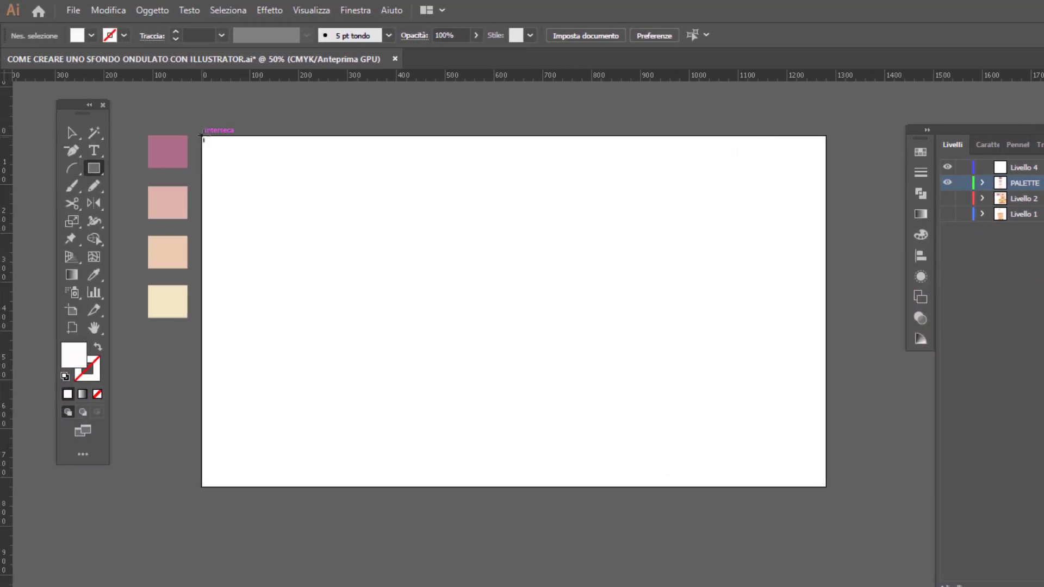
drag(202, 136, 824, 483)
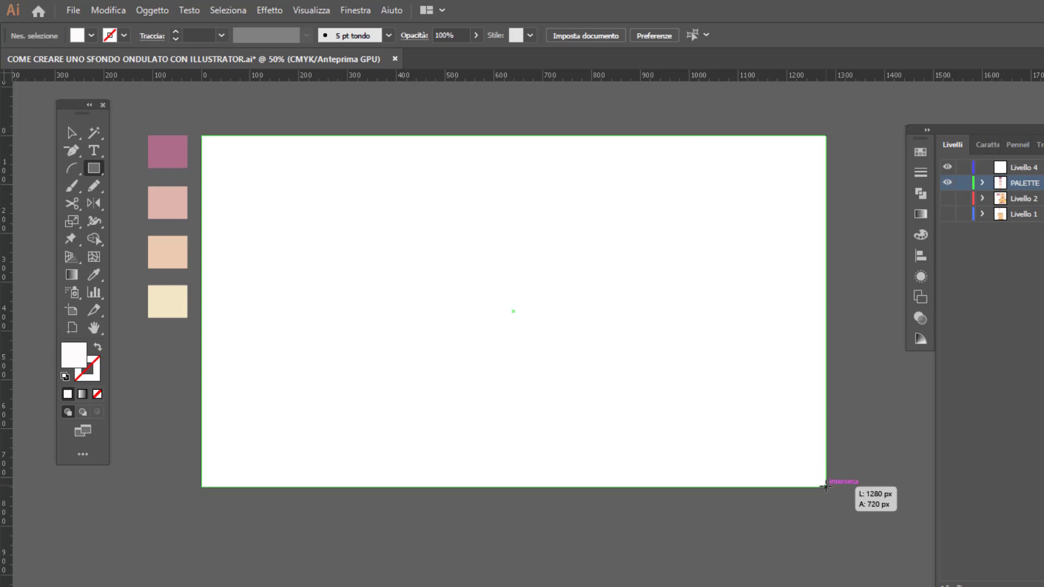
drag(824, 482, 826, 486)
Move the group of four palette swatches 40 px to the left
key(v)
click(179, 317)
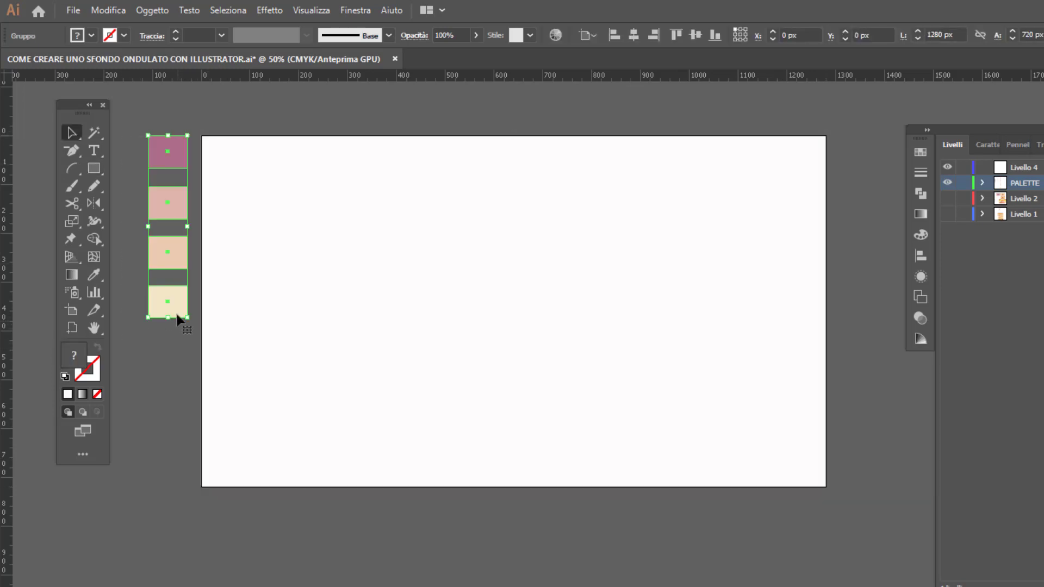
drag(175, 310, 156, 312)
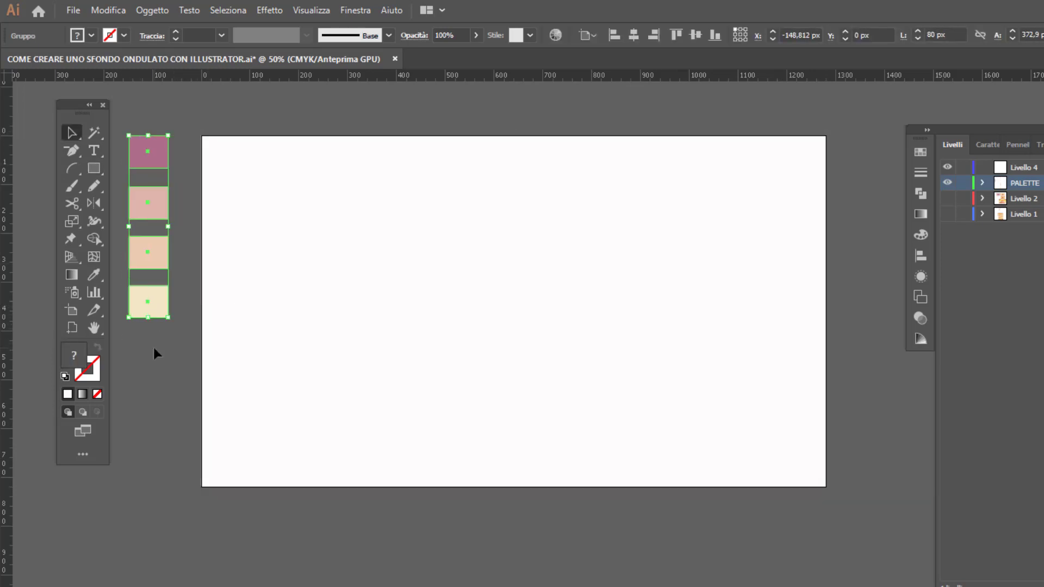
click(154, 349)
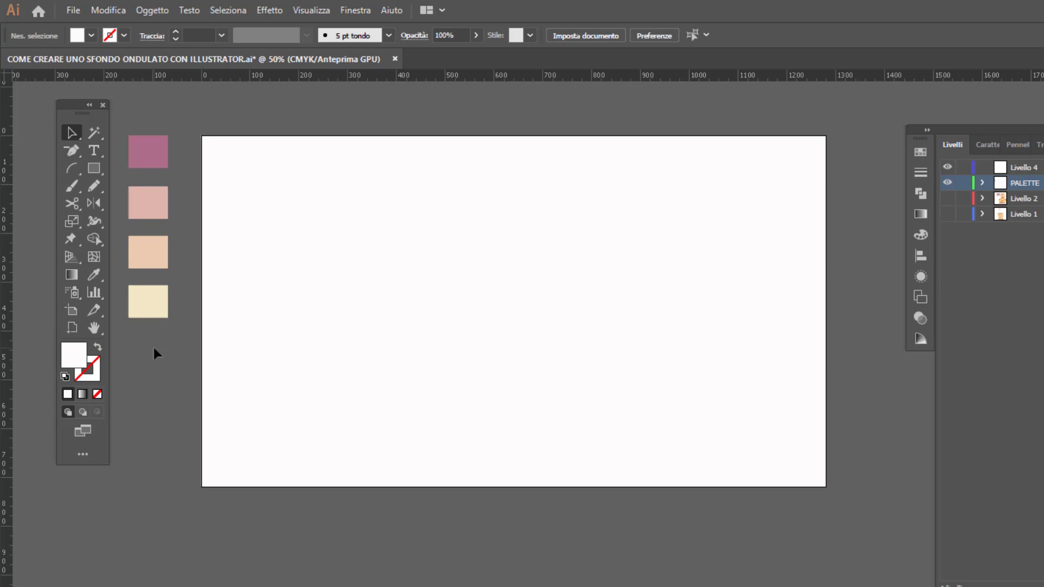
Confirm the Pencil Tool Options: medium fidelity, close paths within 15 px
click(230, 220)
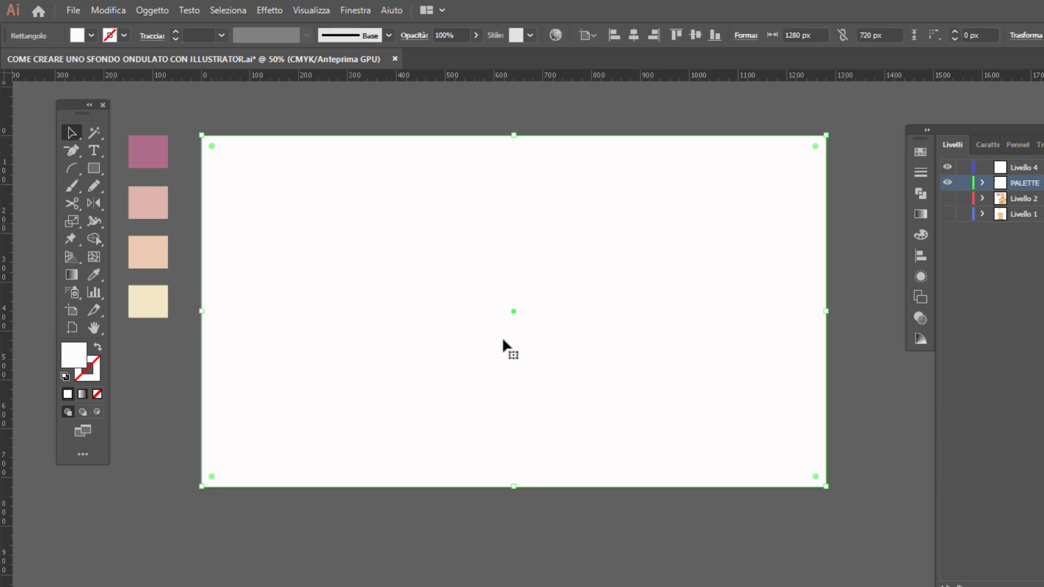
click(91, 187)
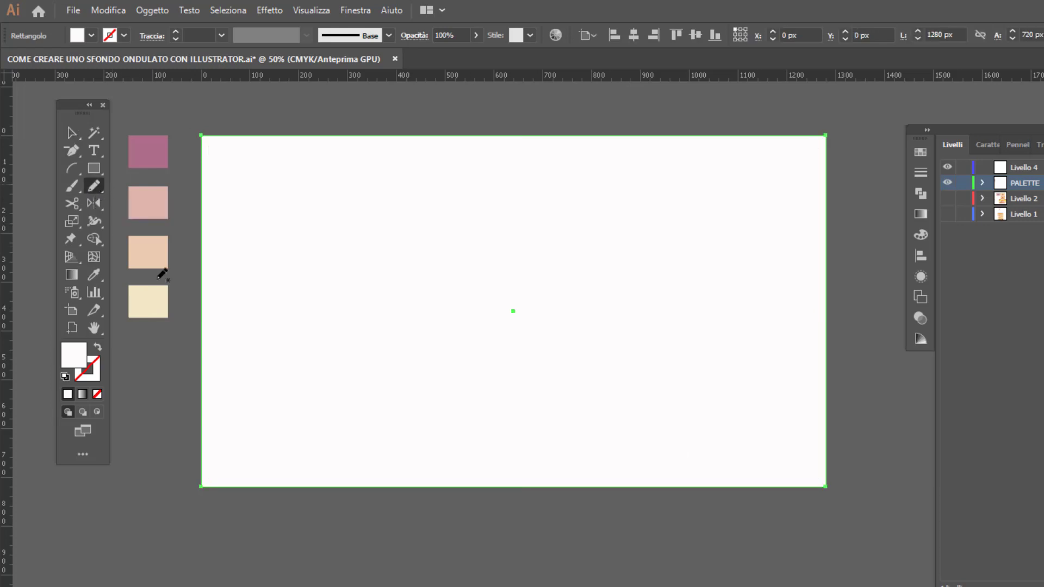
double_click(96, 187)
drag(687, 228, 556, 166)
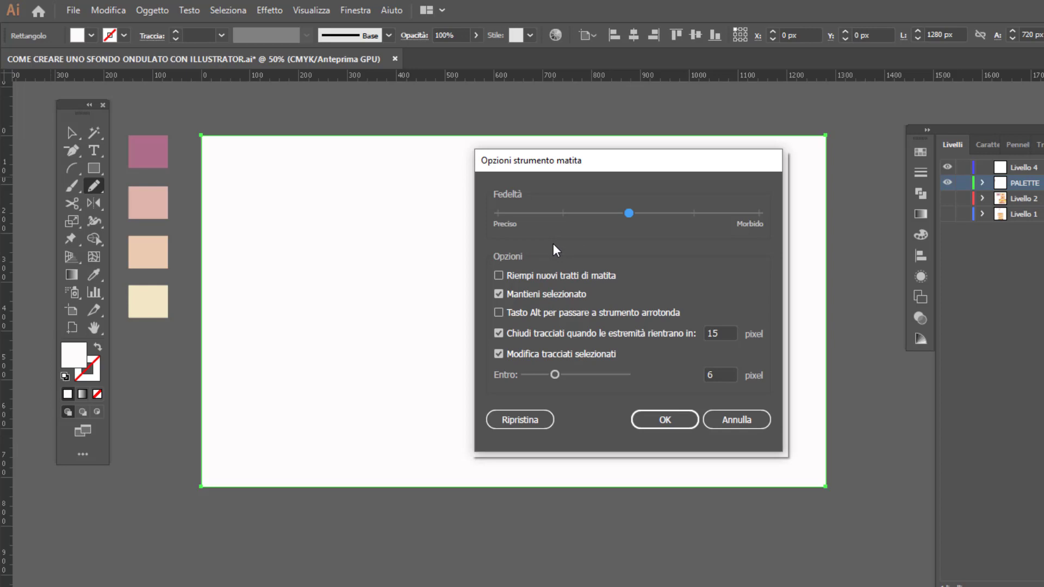
click(674, 420)
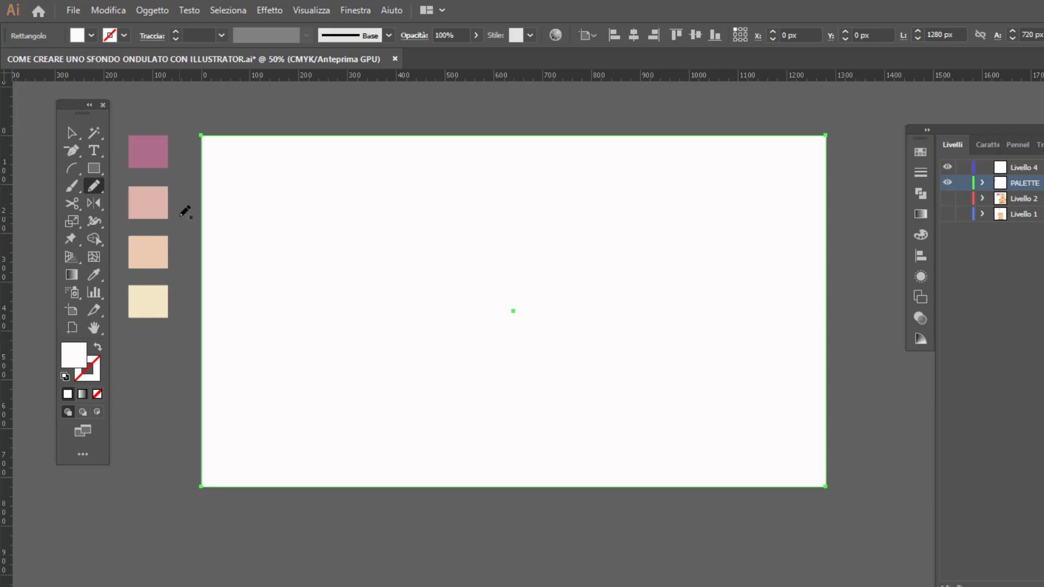
Draw four freehand wavy strokes across the artboard with the Pencil
mouse_move(181, 213)
mouse_down()
mouse_move(442, 174)
mouse_move(550, 100)
mouse_move(627, 111)
mouse_move(763, 168)
mouse_move(877, 169)
mouse_up()
mouse_move(867, 255)
mouse_down()
mouse_move(620, 216)
mouse_move(517, 236)
mouse_move(415, 310)
mouse_move(261, 334)
mouse_move(185, 324)
mouse_up()
mouse_move(161, 372)
mouse_down()
mouse_move(430, 407)
mouse_move(578, 327)
mouse_move(797, 345)
mouse_move(900, 392)
mouse_up()
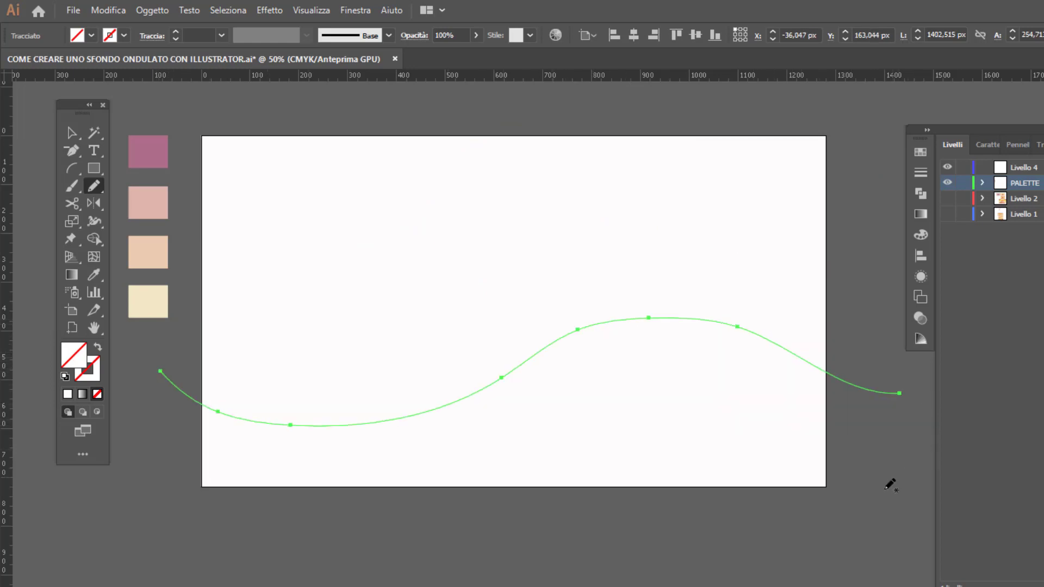
mouse_move(890, 505)
mouse_down()
mouse_move(704, 426)
mouse_move(331, 501)
mouse_move(162, 460)
mouse_up()
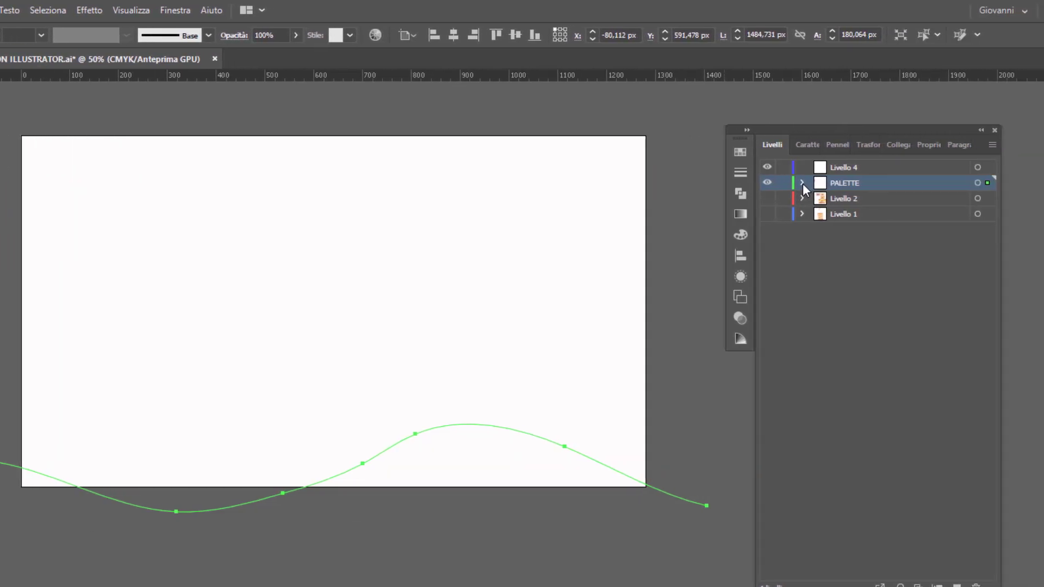
Expand the PALETTE layer and inspect each wavy path in turn
click(804, 183)
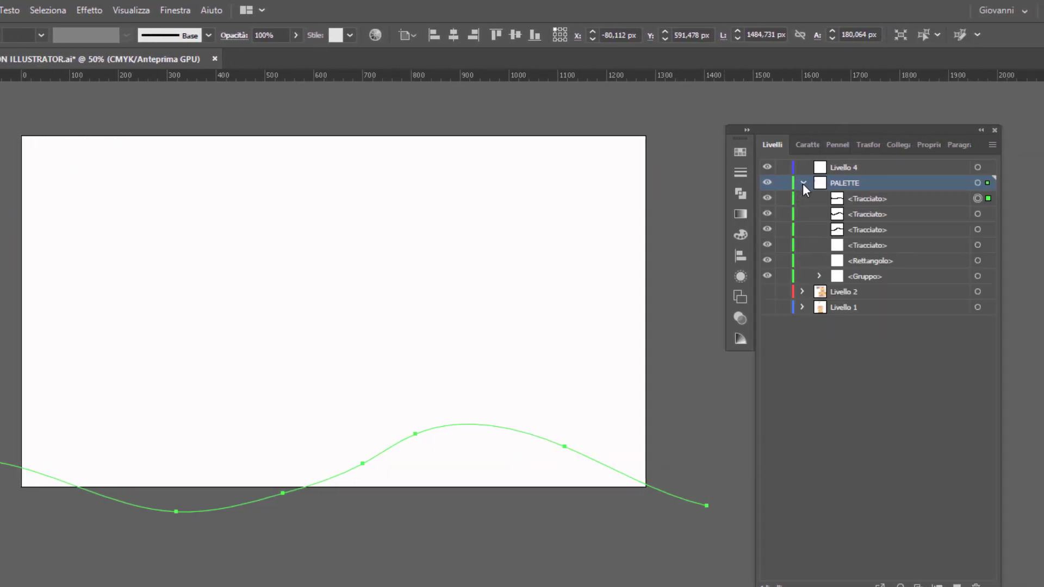
click(977, 214)
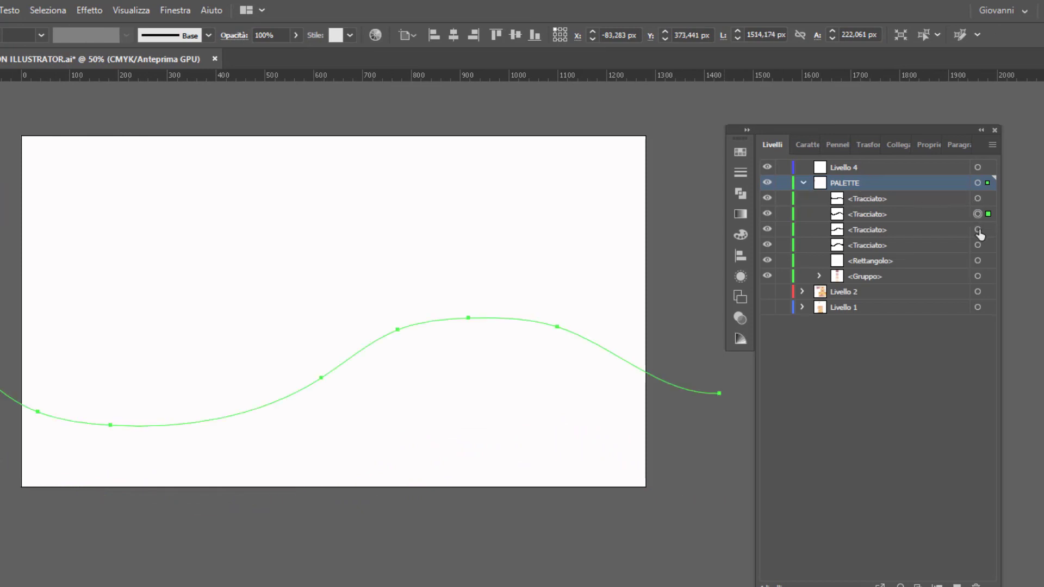
click(978, 245)
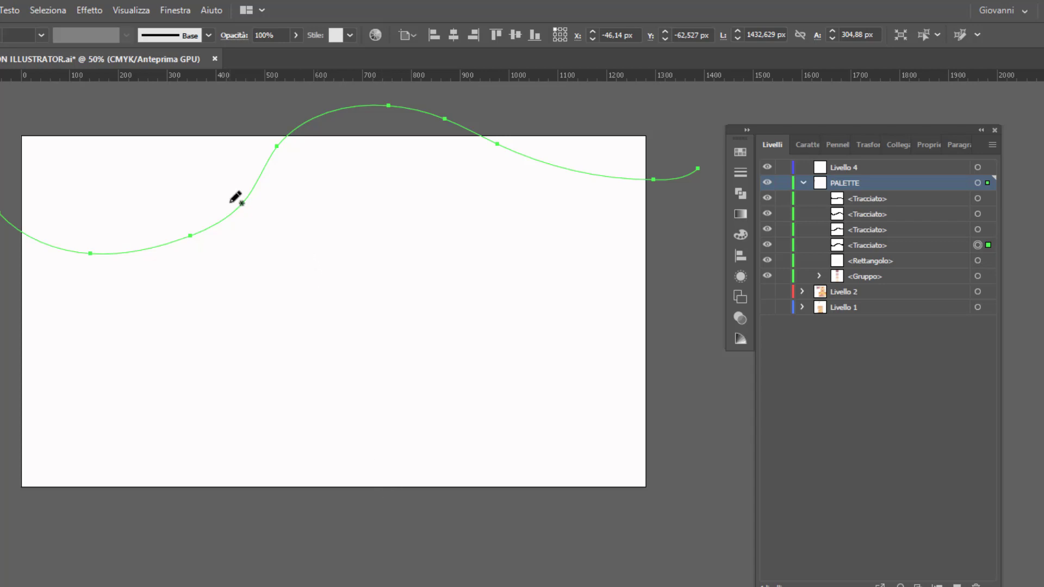
click(977, 229)
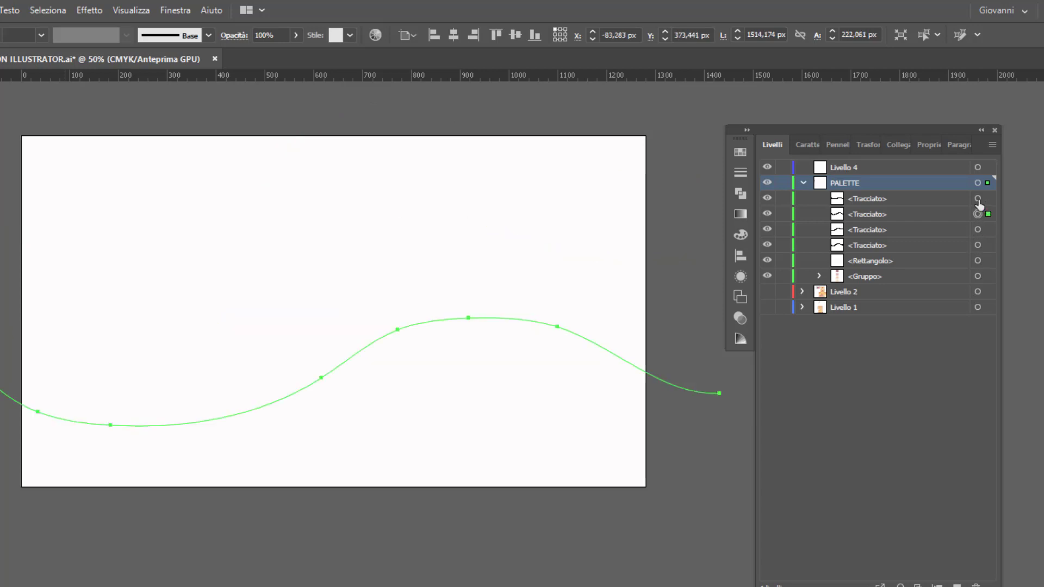
click(978, 199)
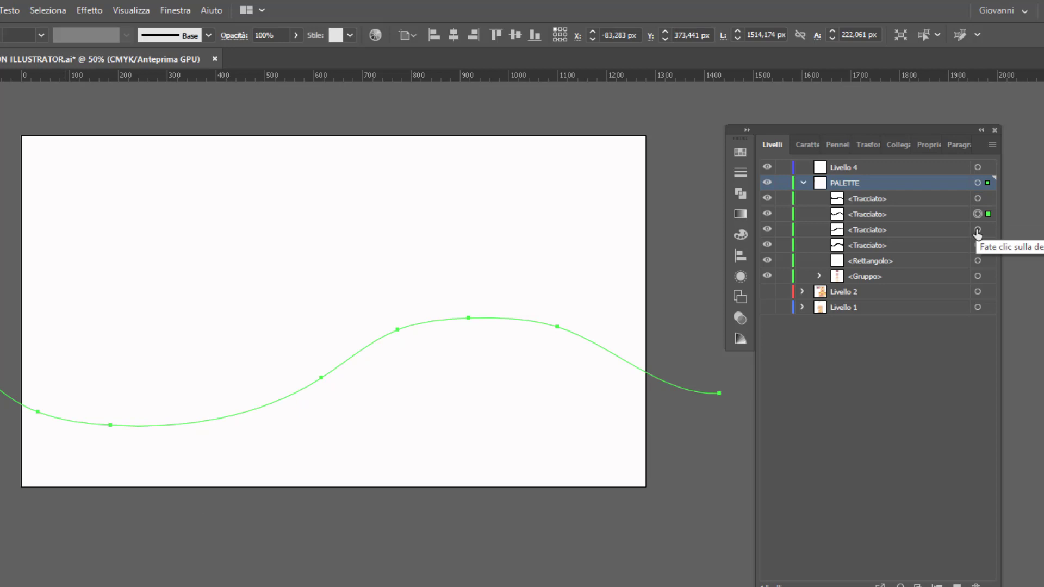
Divide the background rectangle along the wavy lines with Pathfinder's Divide (Scomponi)
click(79, 132)
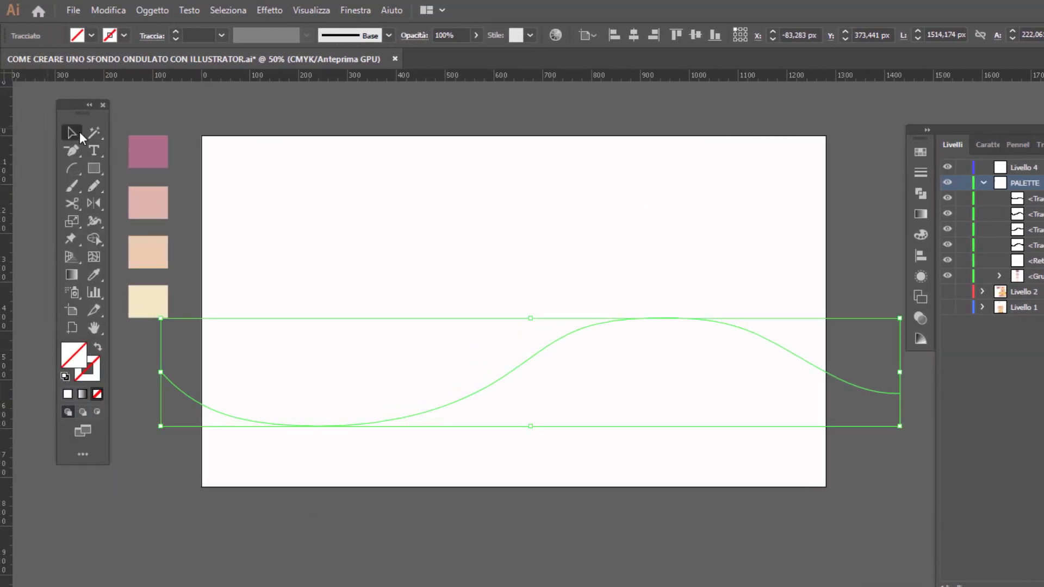
drag(301, 107, 614, 514)
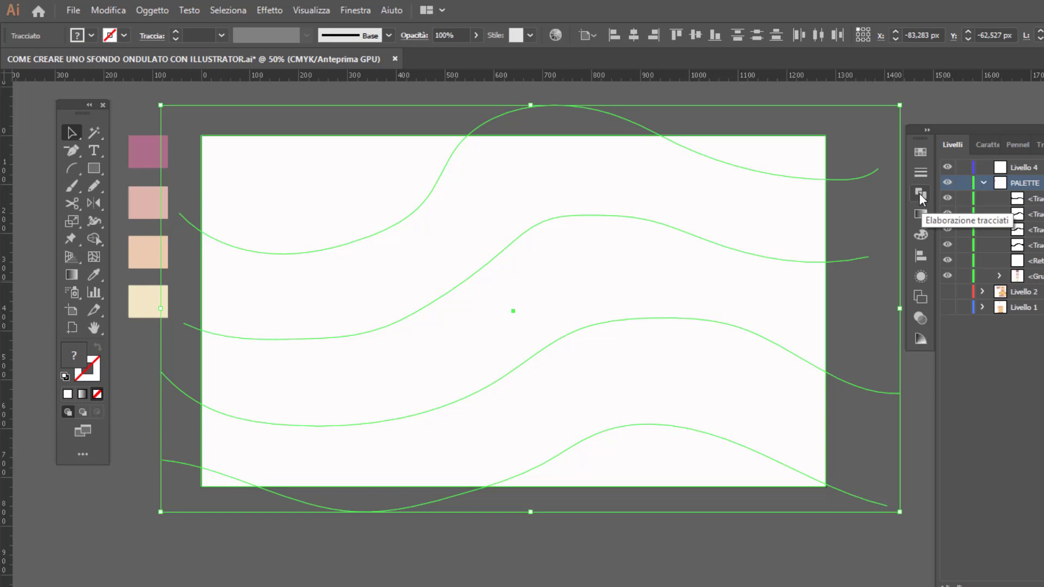
click(356, 12)
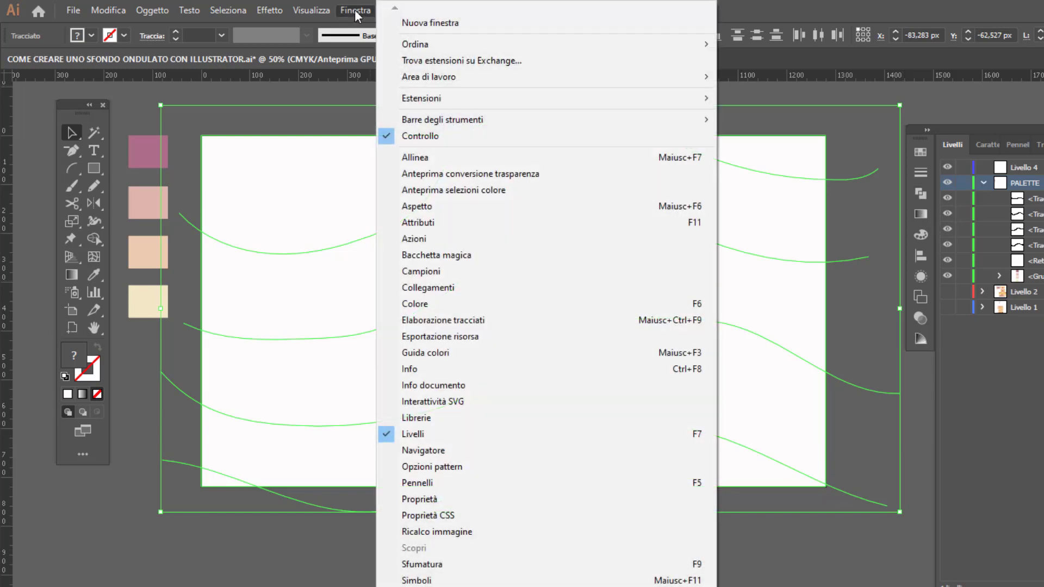
click(443, 326)
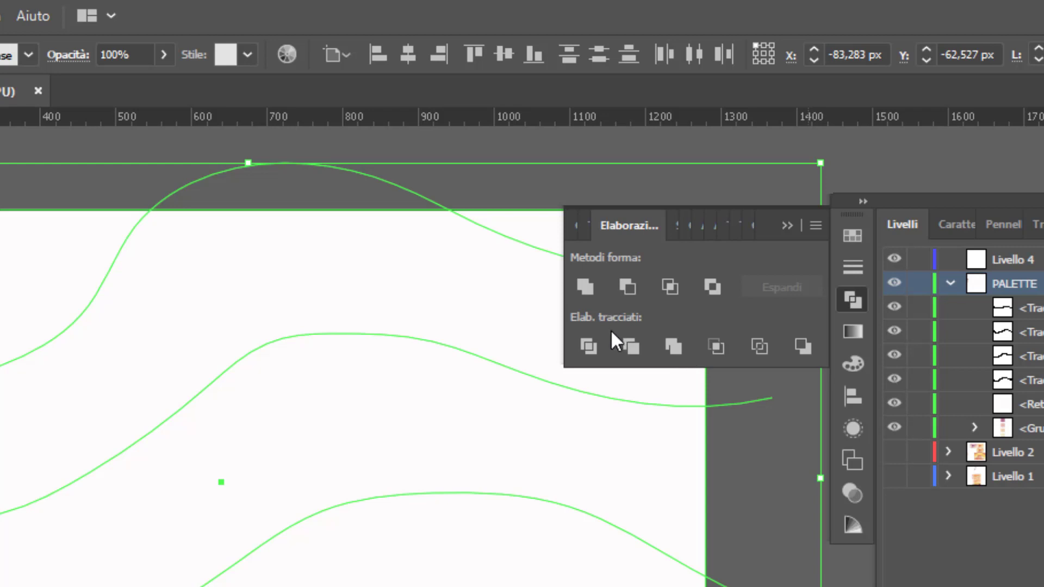
click(593, 354)
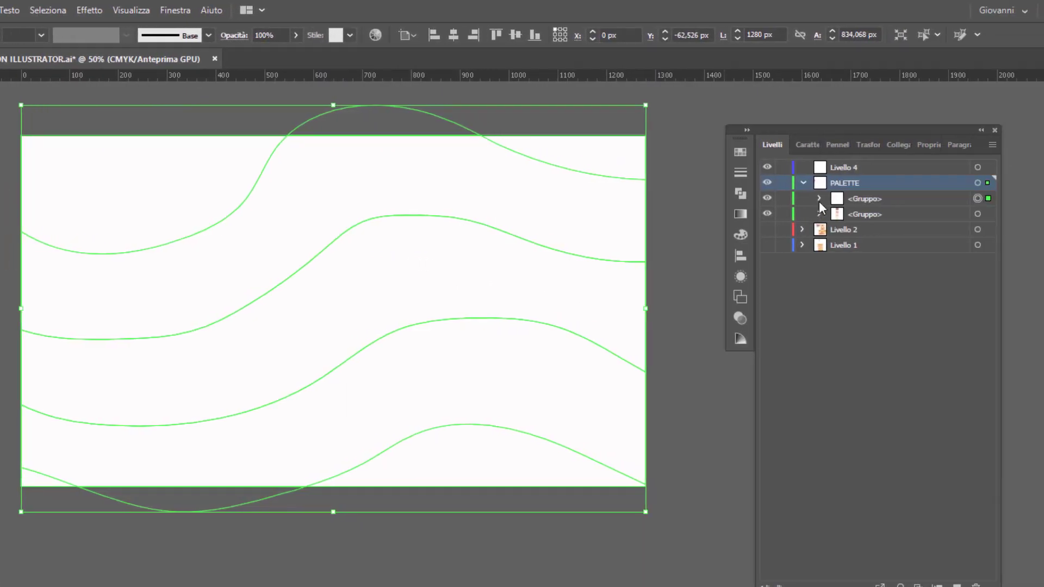
Ungroup the divided group with Separa and select the first wave piece
click(819, 199)
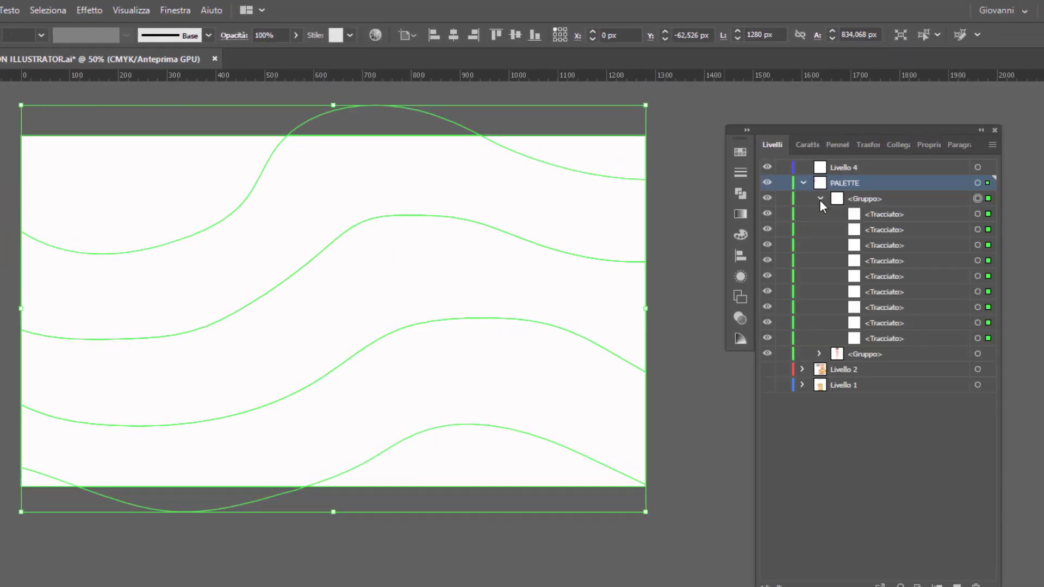
click(820, 199)
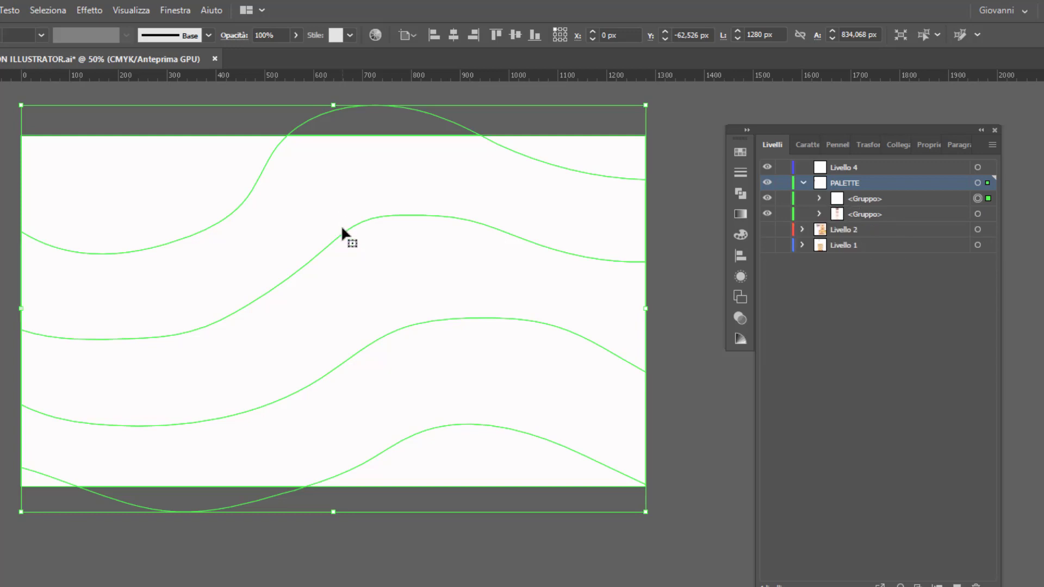
right_click(342, 233)
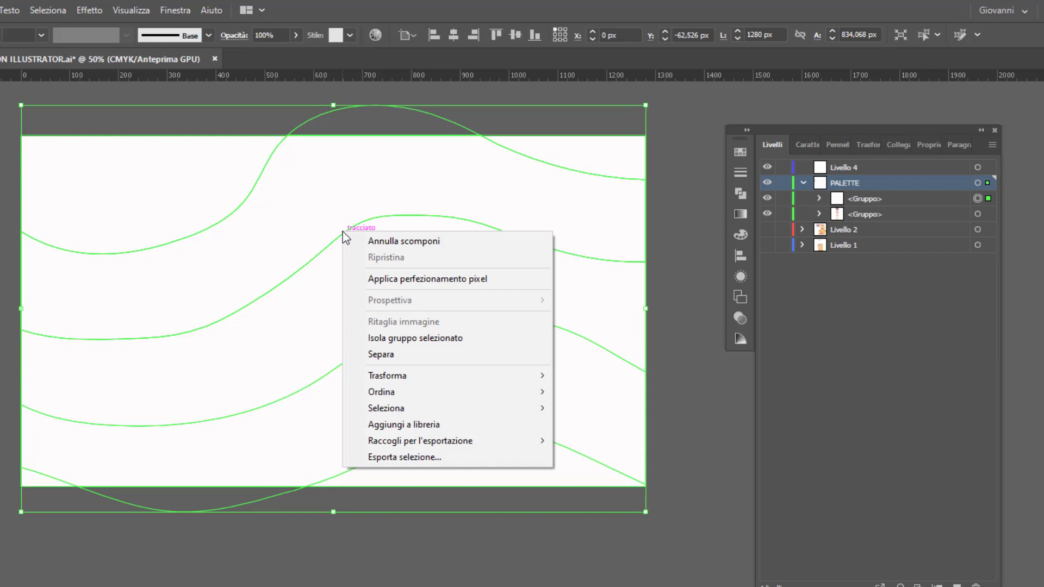
click(396, 356)
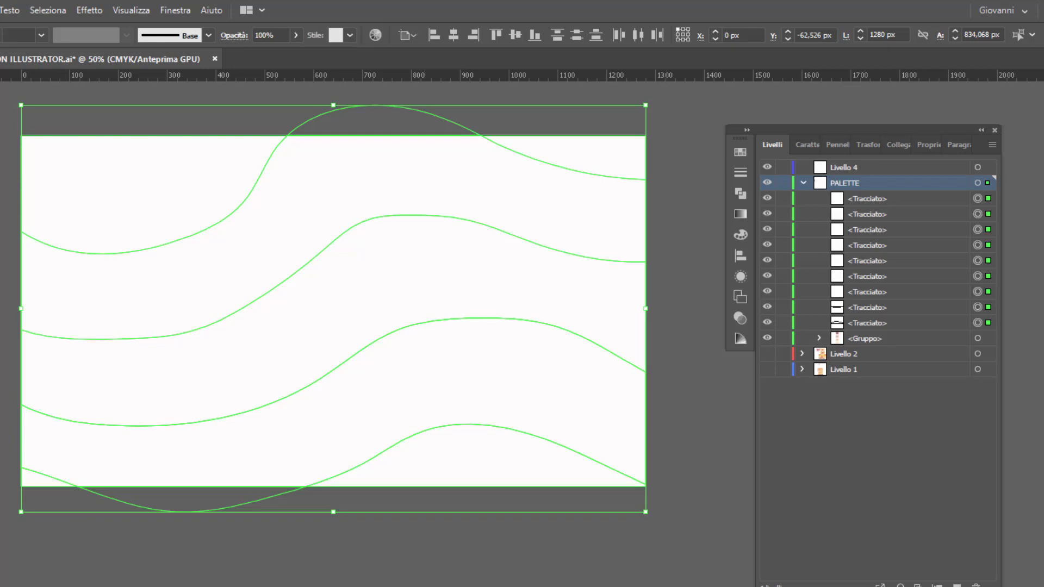
click(978, 199)
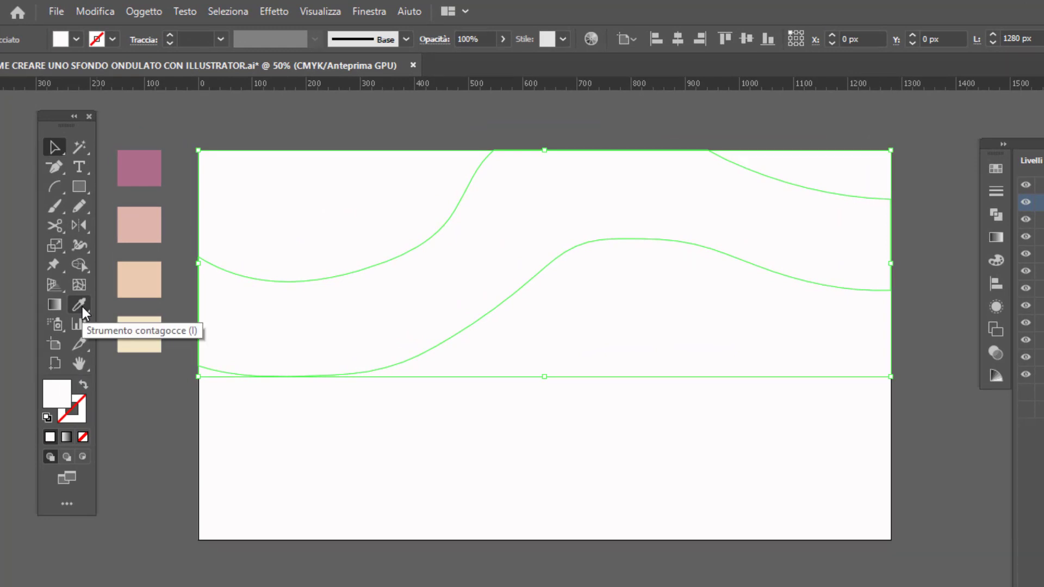
Fill the first four wave pieces with mauve, pink, peach and cream swatch colours
click(82, 305)
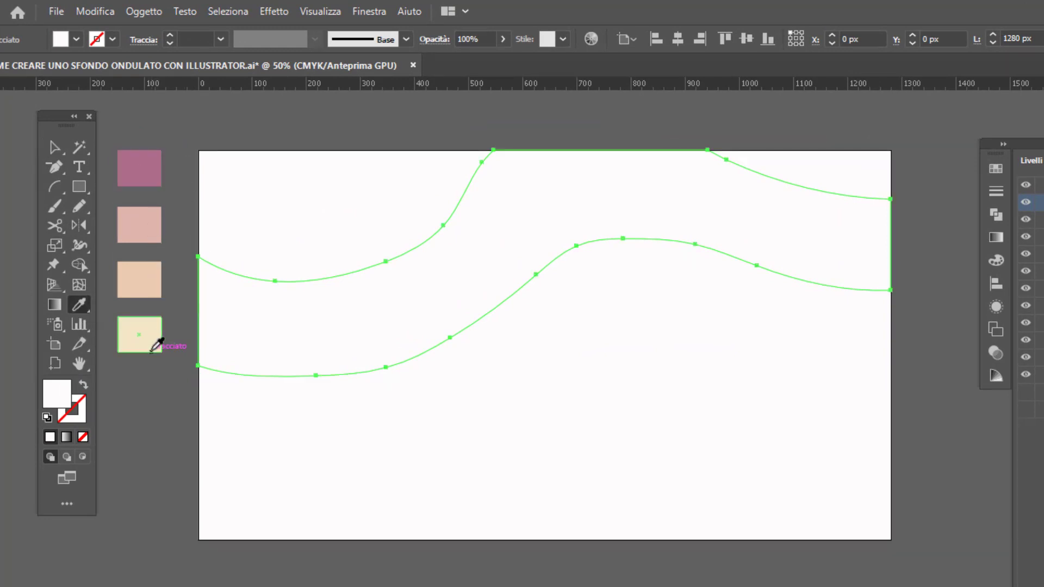
click(159, 177)
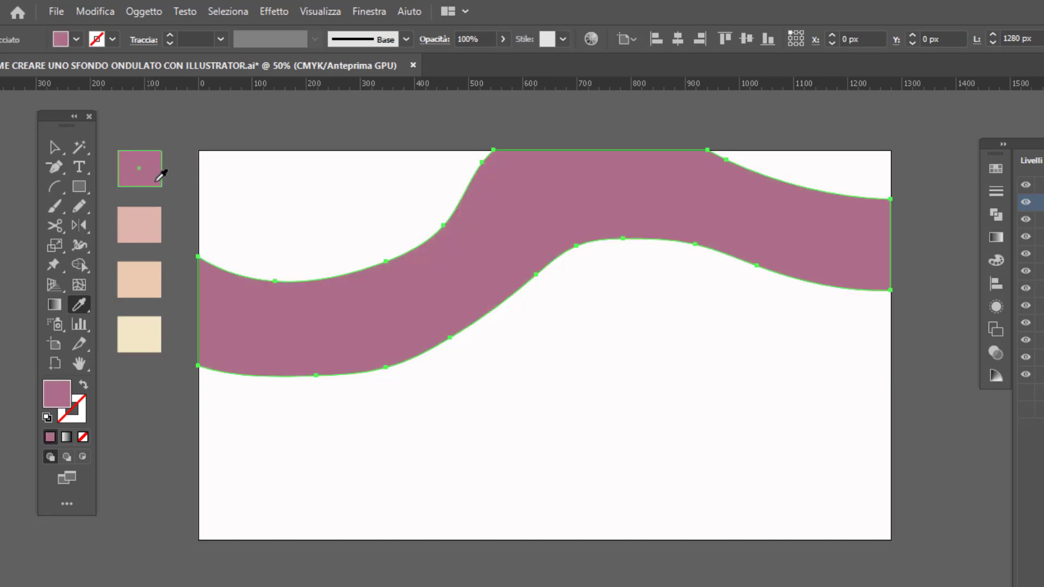
key(ctrl+alt+bracketright)
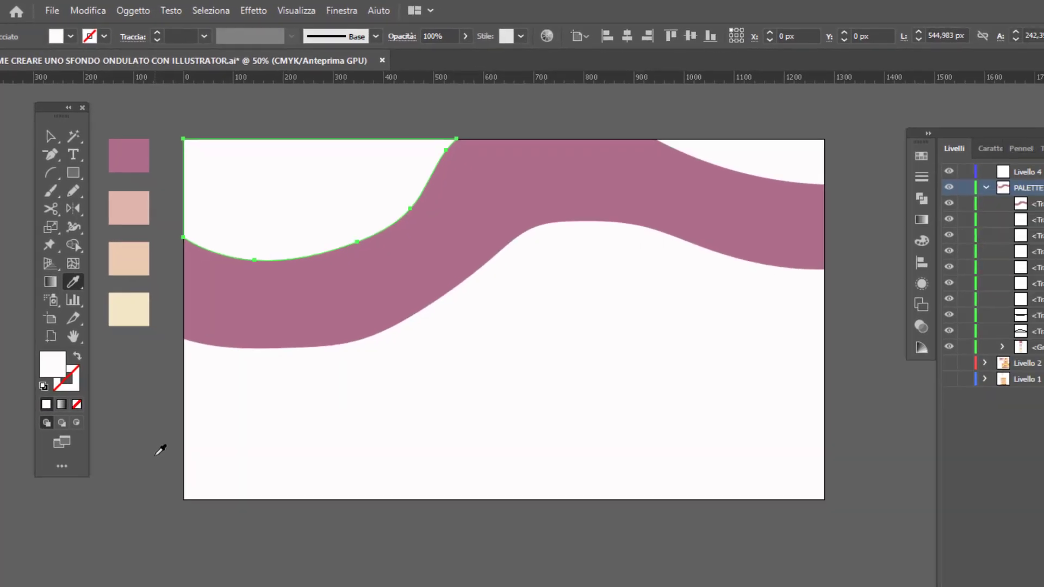
click(109, 173)
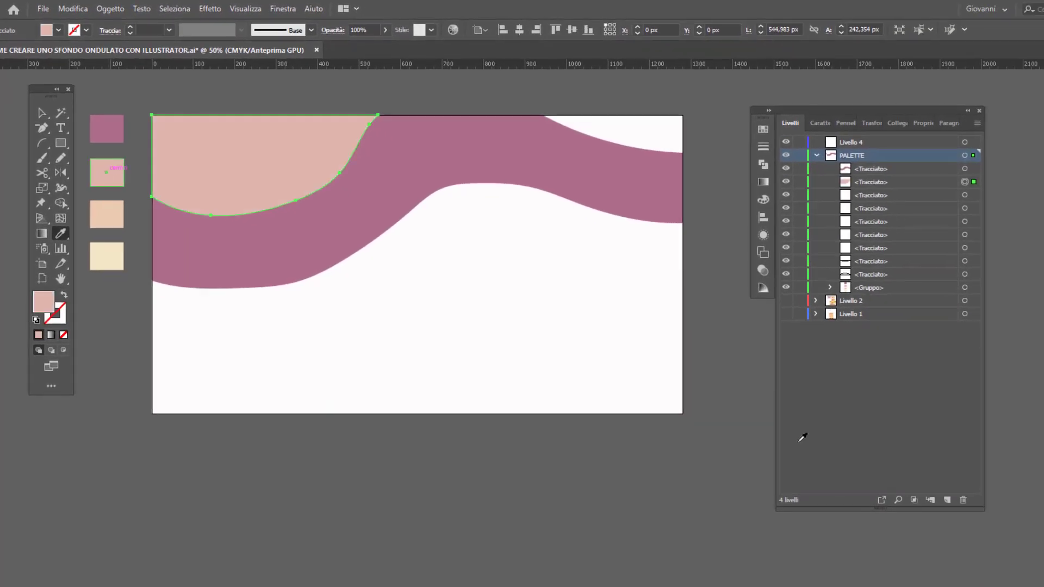
click(965, 196)
click(107, 214)
click(966, 208)
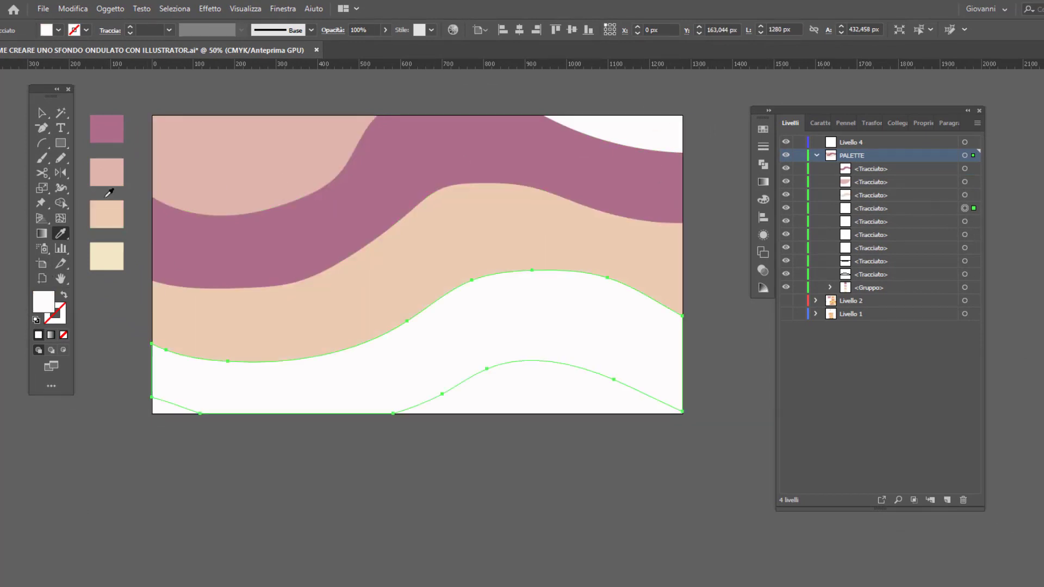
click(106, 257)
Fill the bottom piece, top-right piece and bottom-left triangle with pink
click(964, 221)
click(106, 173)
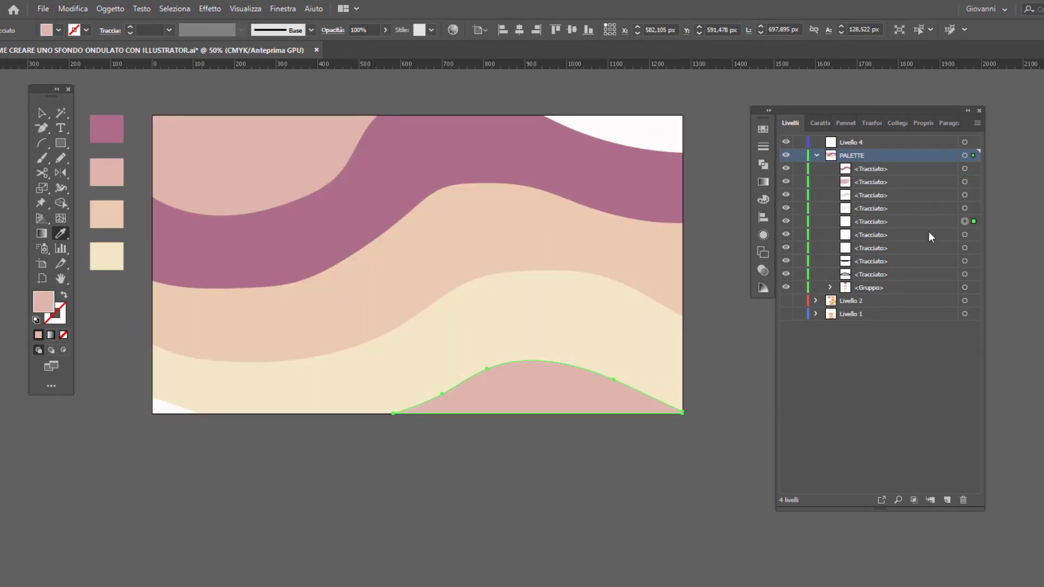
click(965, 234)
click(106, 173)
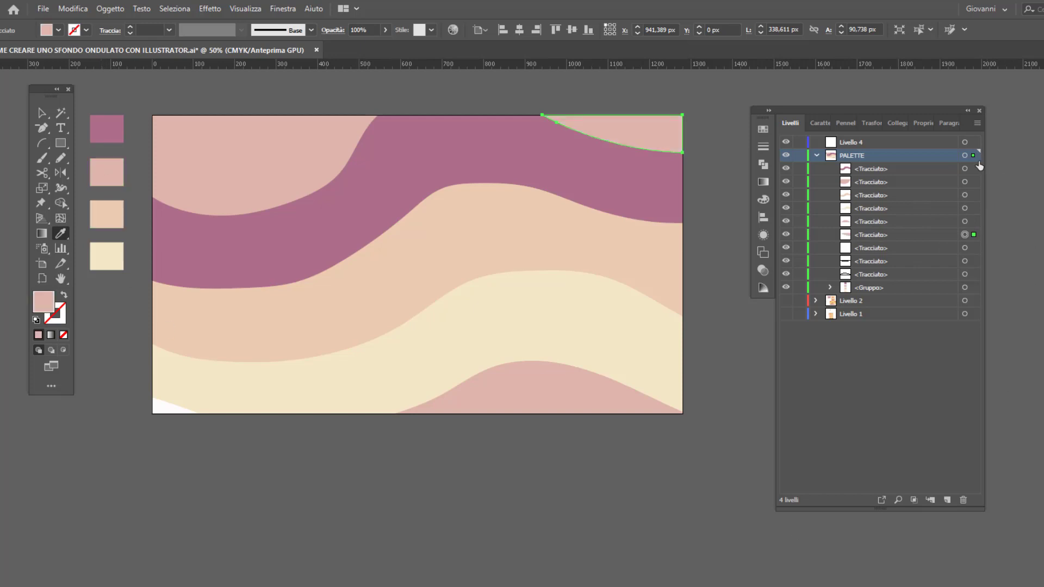
key(v)
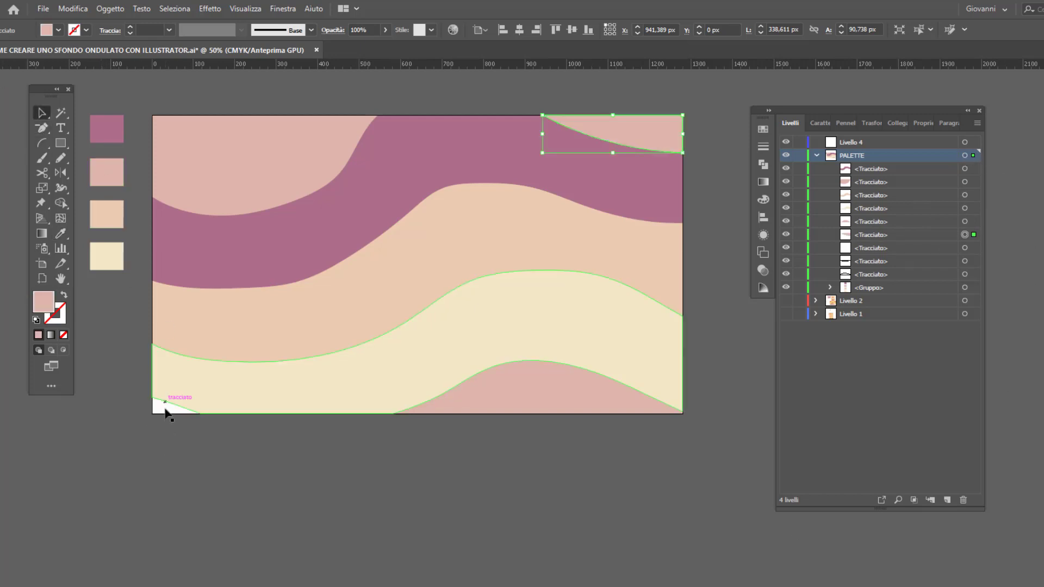
click(165, 409)
key(i)
click(111, 176)
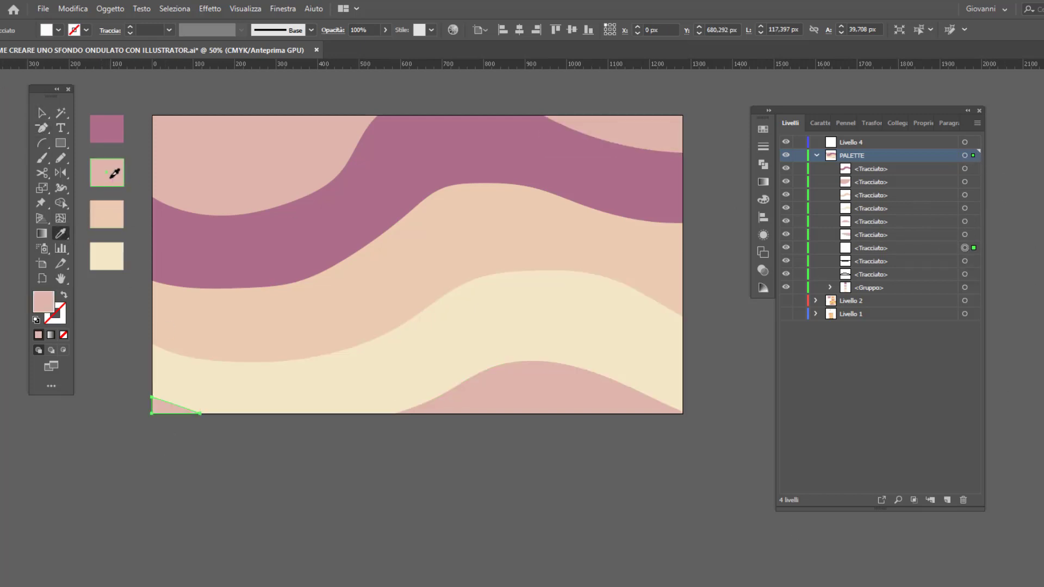
key(v)
click(442, 488)
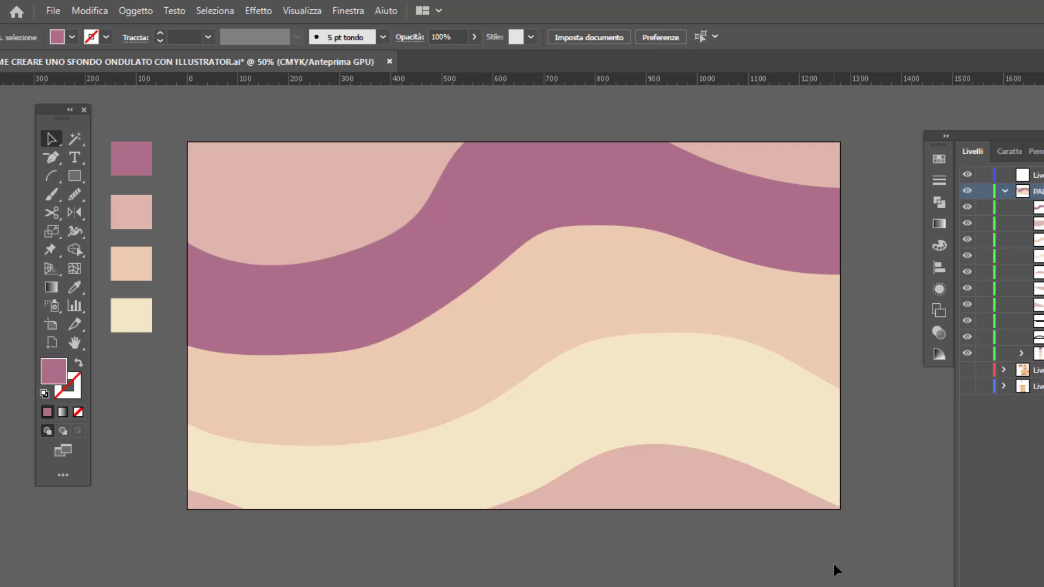
Open Save As with the .ai file name and show the format list
click(54, 11)
click(122, 154)
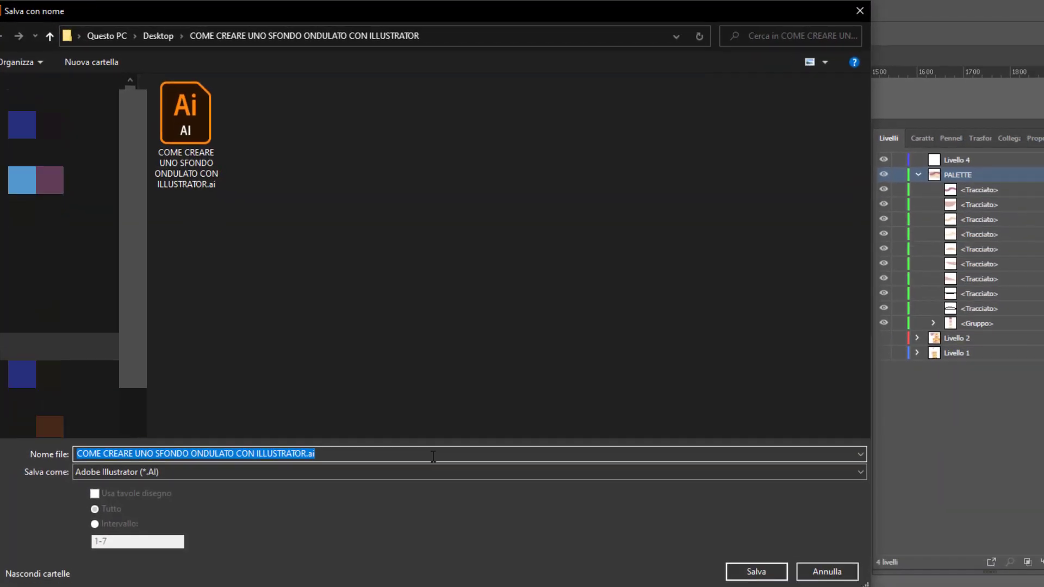
click(382, 446)
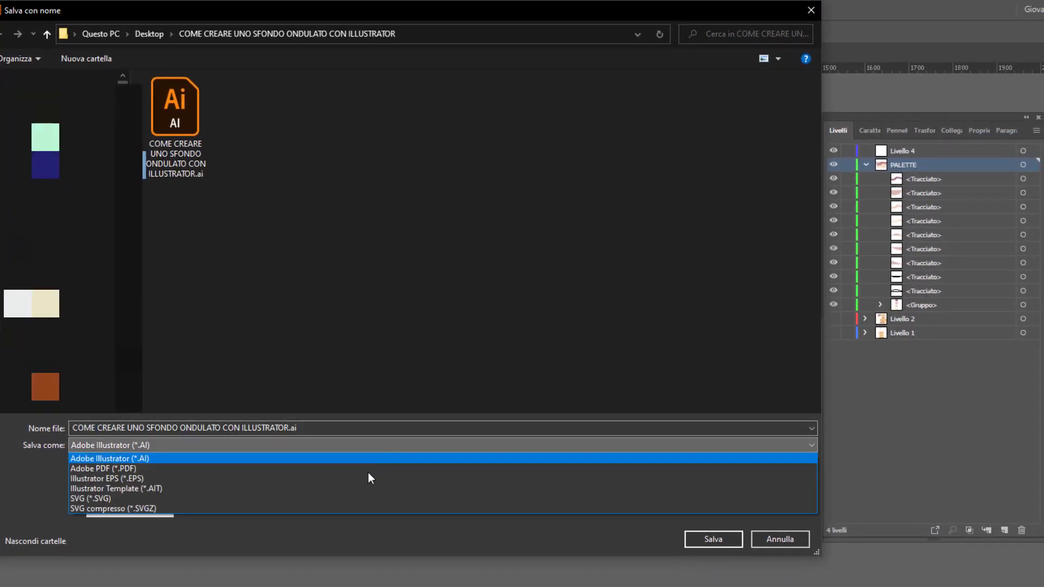